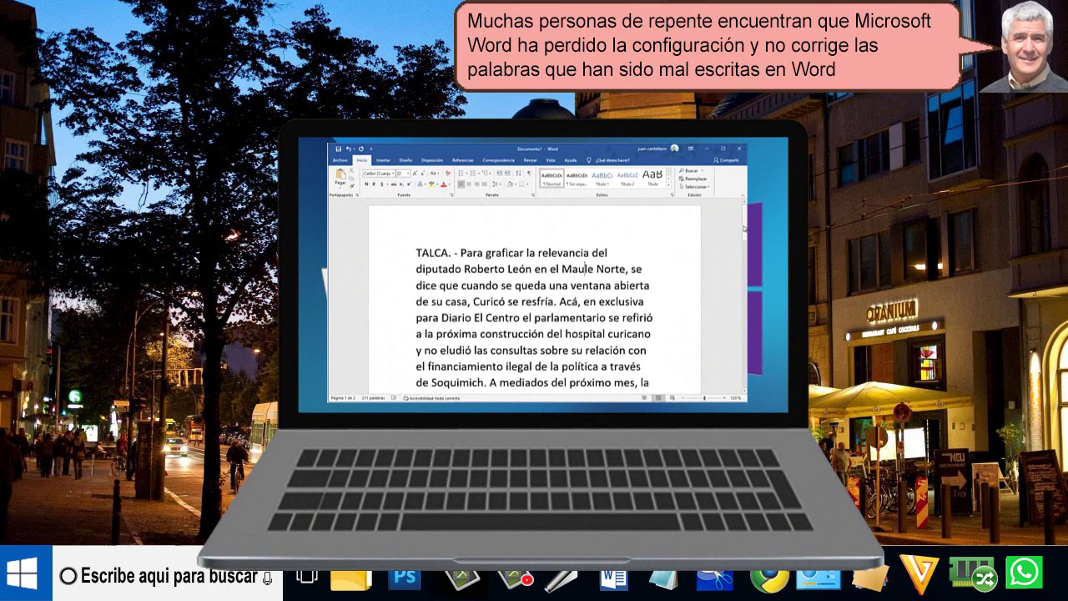
# Step: Return to the top of the document and open the Archivo backstage home page
pyautogui.scroll(-1, 534, 296)
pyautogui.scroll(-2, 535, 296)
pyautogui.scroll(-2, 534, 296)
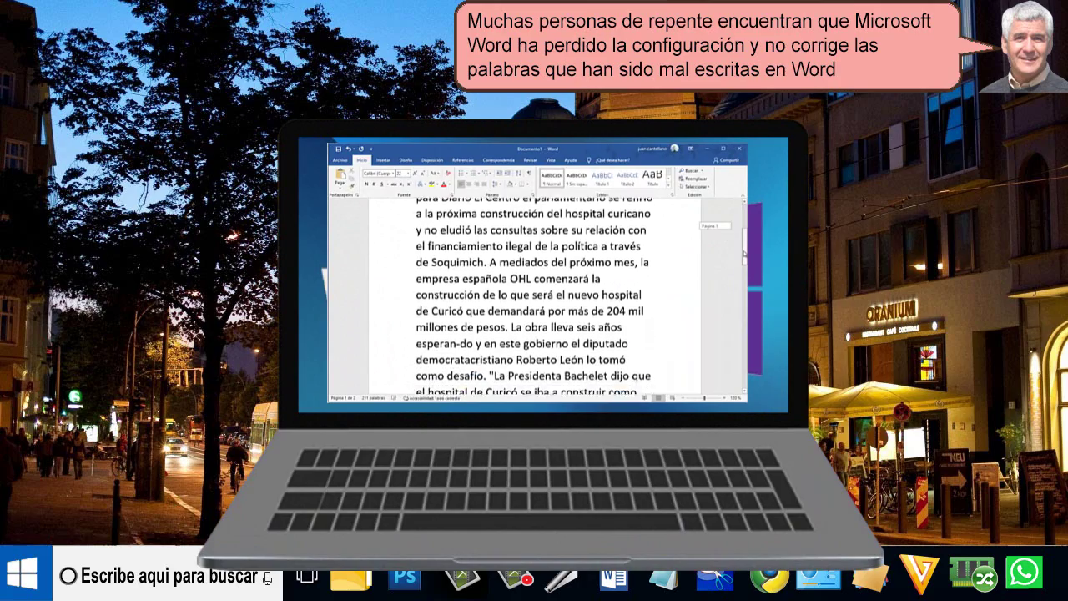
pyautogui.scroll(-2, 534, 296)
pyautogui.scroll(-2, 534, 297)
pyautogui.scroll(-3, 534, 296)
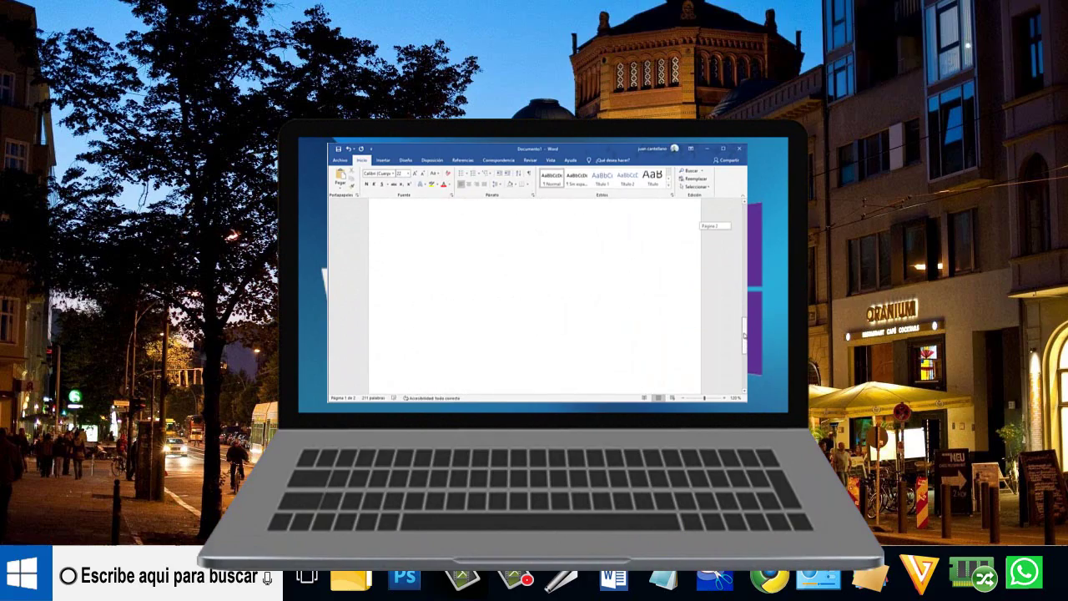
pyautogui.scroll(1, 534, 296)
pyautogui.moveTo(744, 303); pyautogui.dragTo(744, 223)
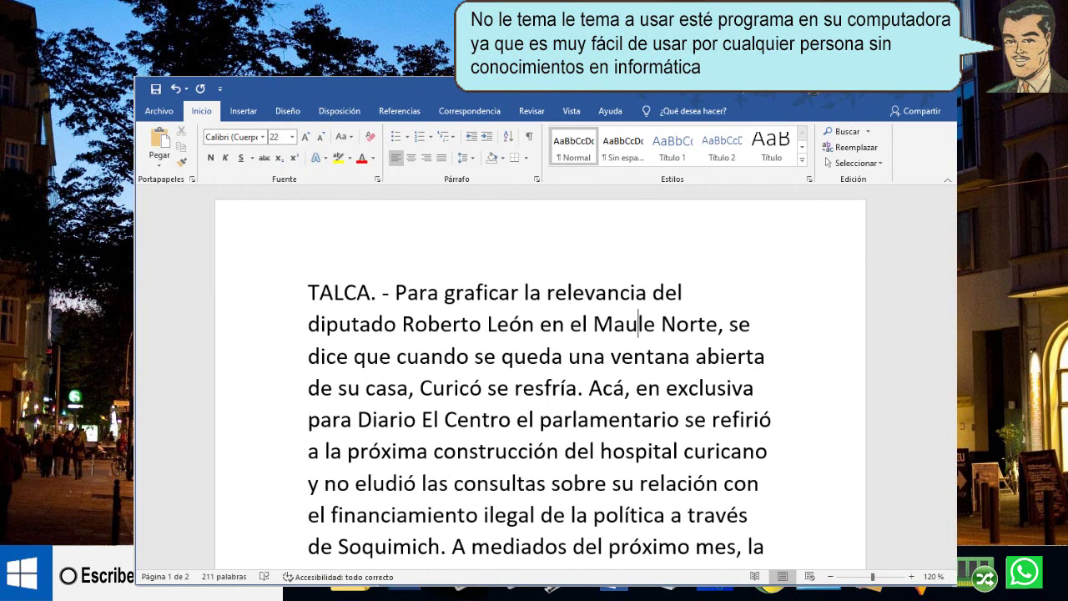
pyautogui.click(149, 111)
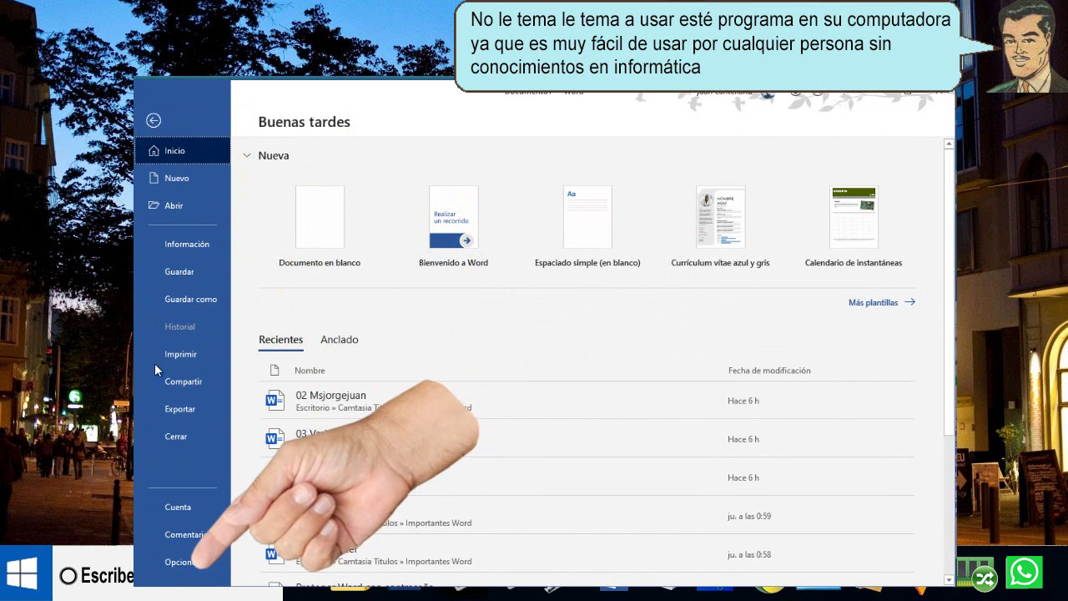
# Step: Open Opciones de Word and scroll through the General page's checkboxes
pyautogui.click(165, 569)
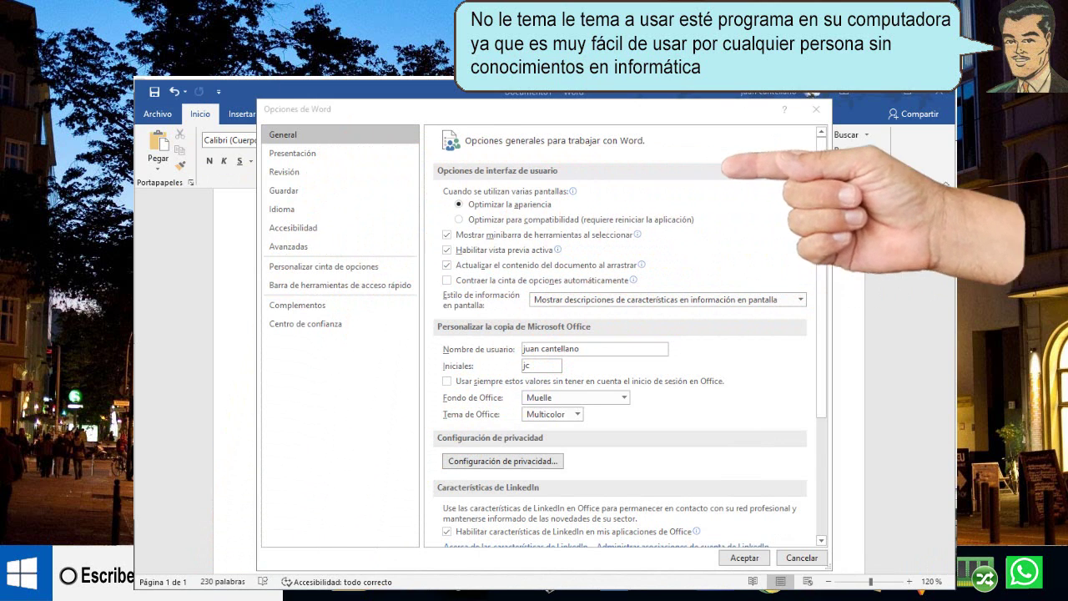
pyautogui.scroll(-1, 822, 194)
pyautogui.moveTo(822, 194); pyautogui.dragTo(822, 323)
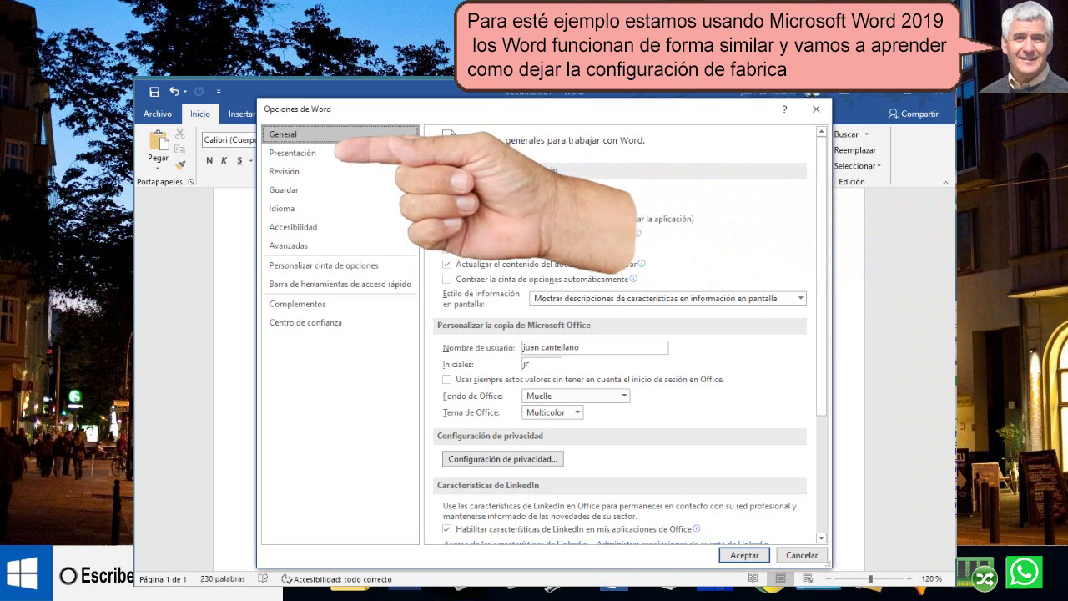
# Step: Review the Presentación page, then scroll the Revisión spelling and grammar options down and back up
pyautogui.click(292, 156)
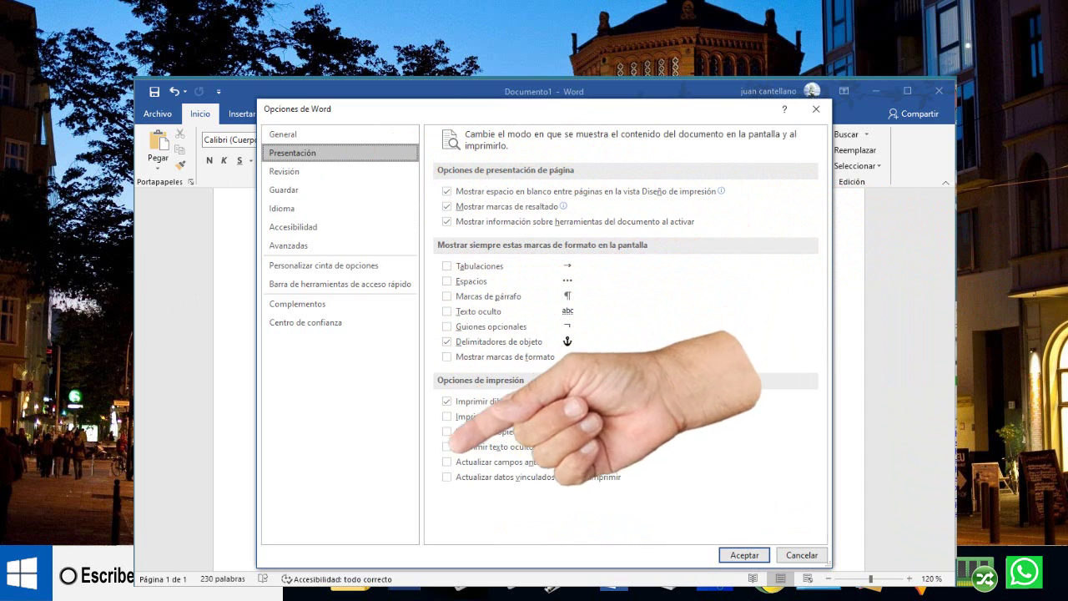
pyautogui.click(284, 171)
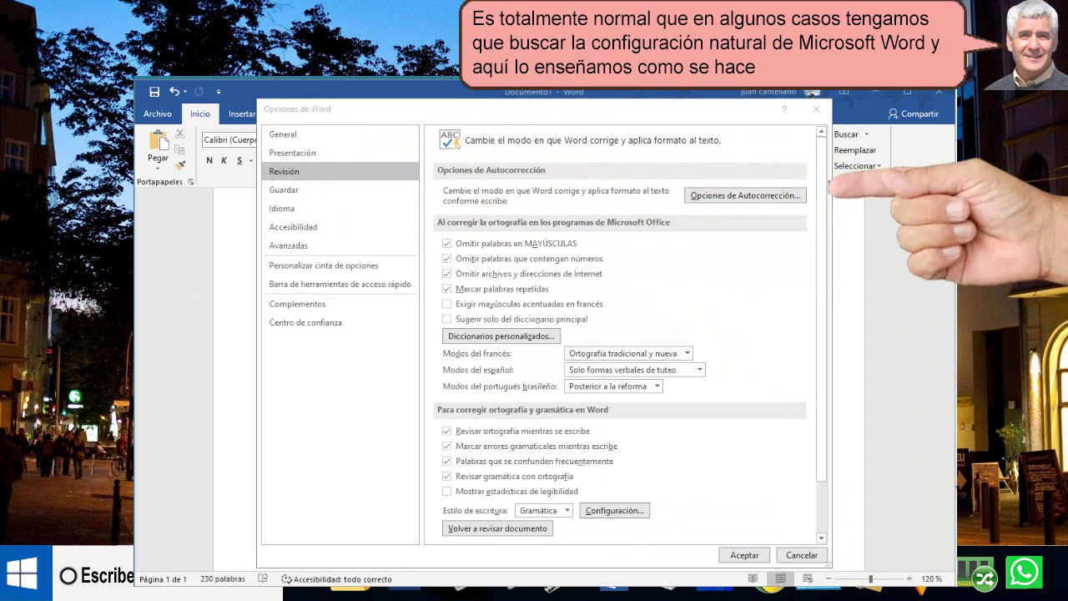
pyautogui.moveTo(829, 183); pyautogui.dragTo(828, 250)
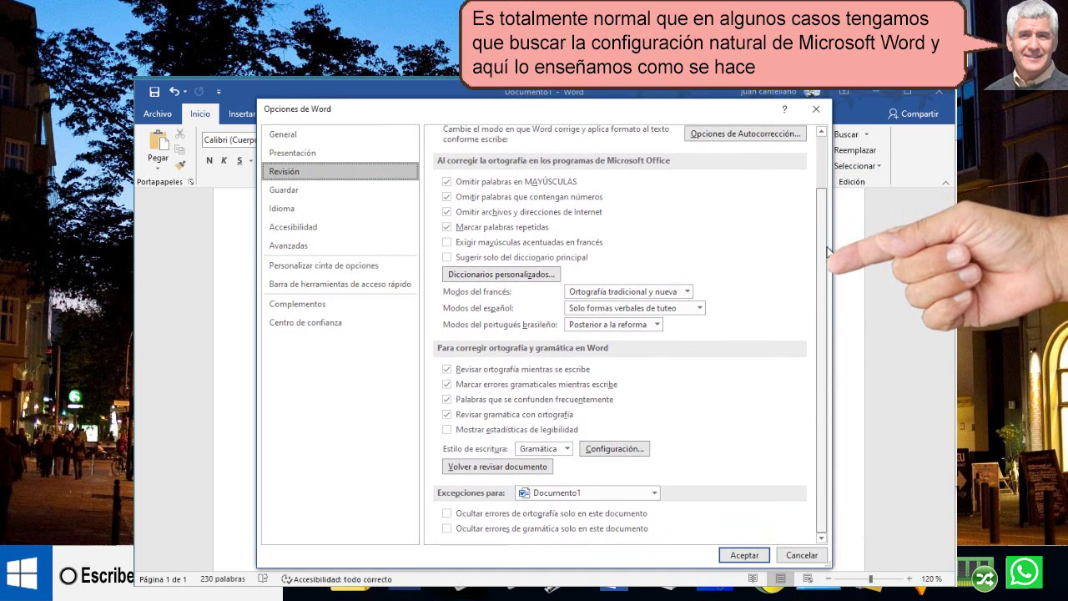
pyautogui.moveTo(820, 300); pyautogui.dragTo(822, 292)
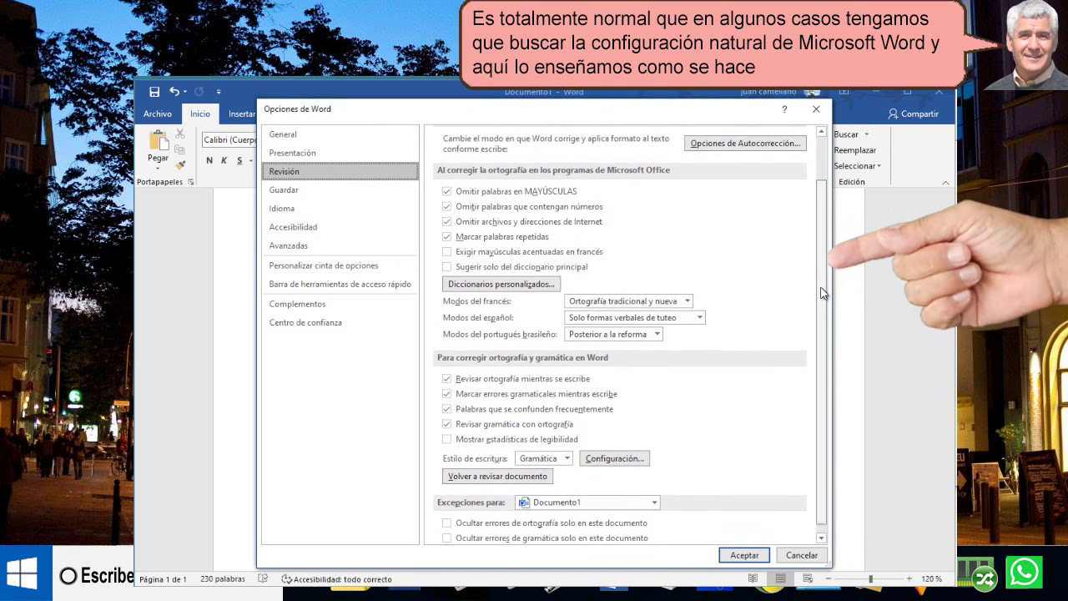
pyautogui.scroll(2, 822, 292)
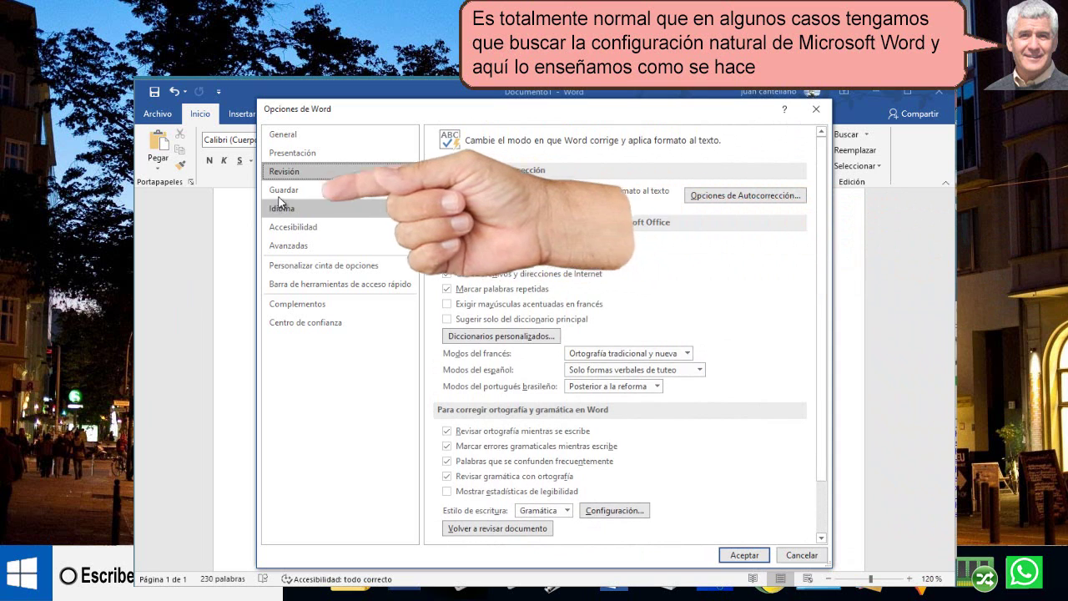
# Step: Step through the Guardar and Idioma pages to reach Accesibilidad
pyautogui.click(283, 191)
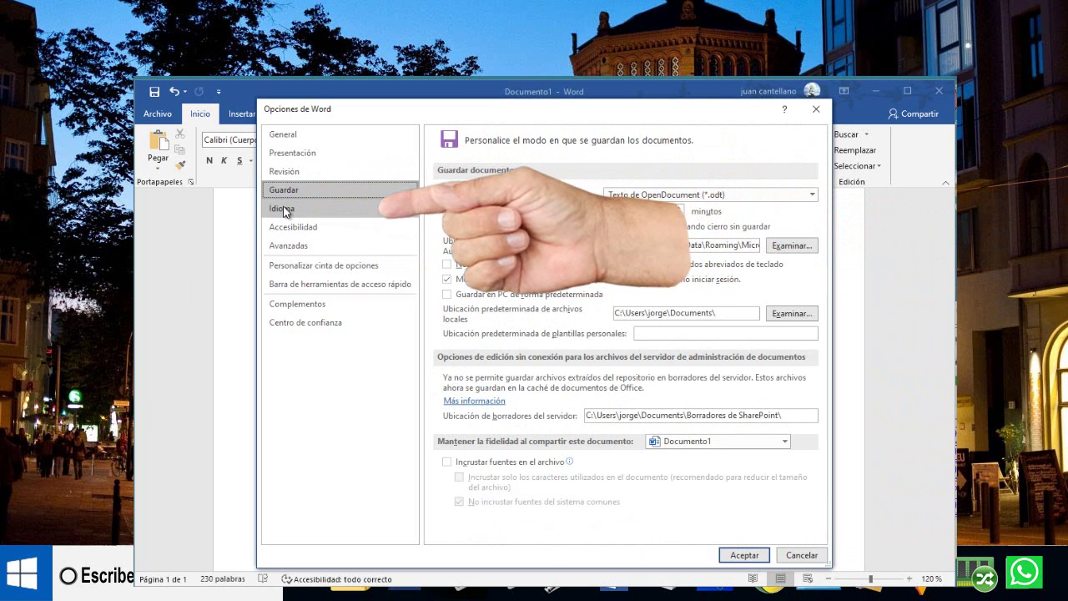
pyautogui.click(284, 209)
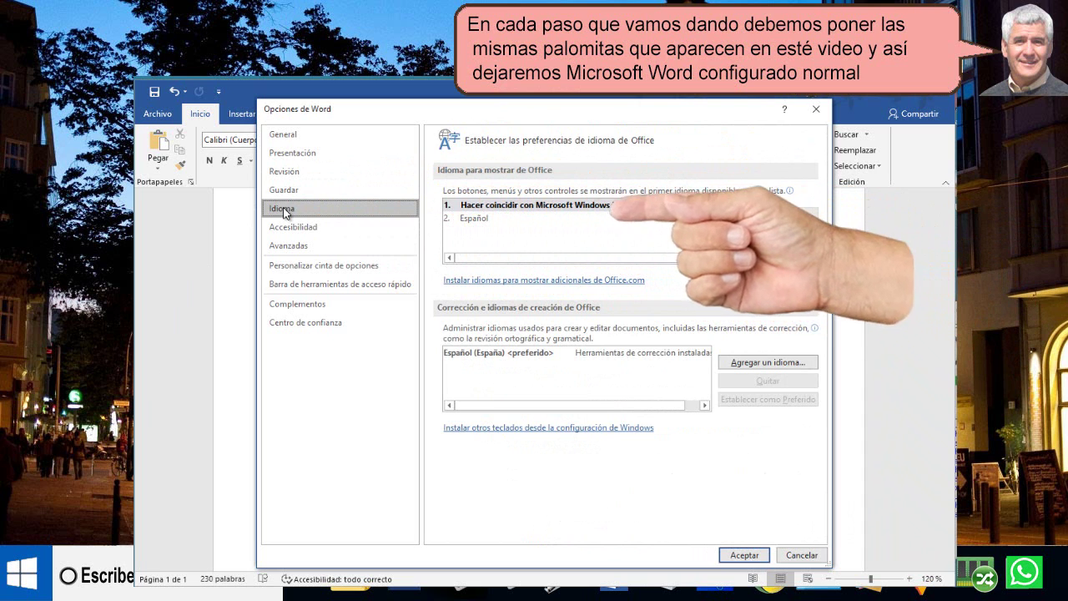
pyautogui.click(286, 230)
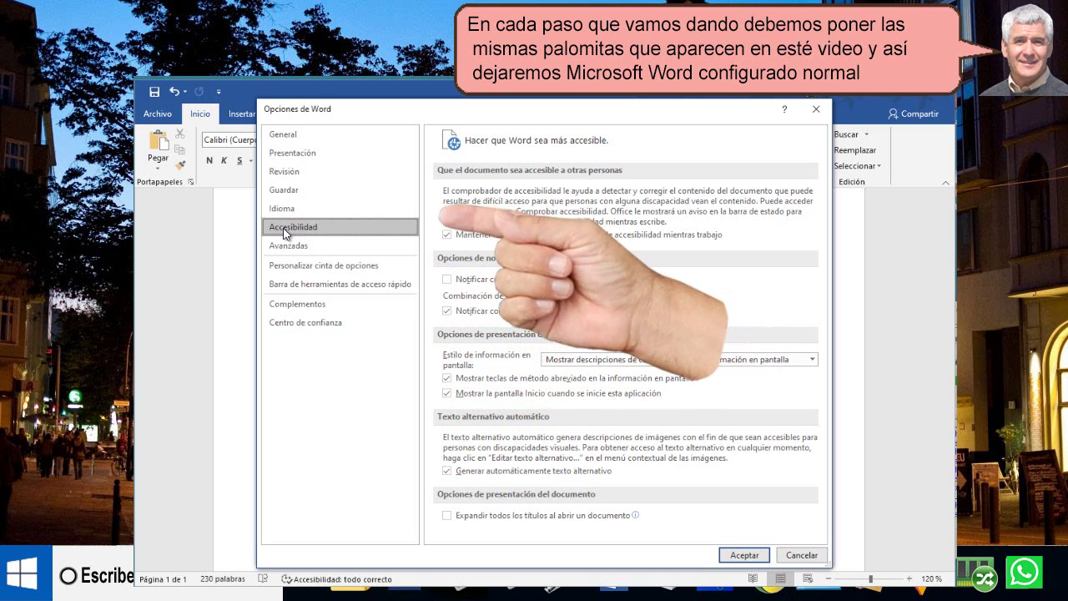
# Step: Scroll the Avanzadas page down through editing, printing, saving and Documento1 layout options
pyautogui.click(286, 247)
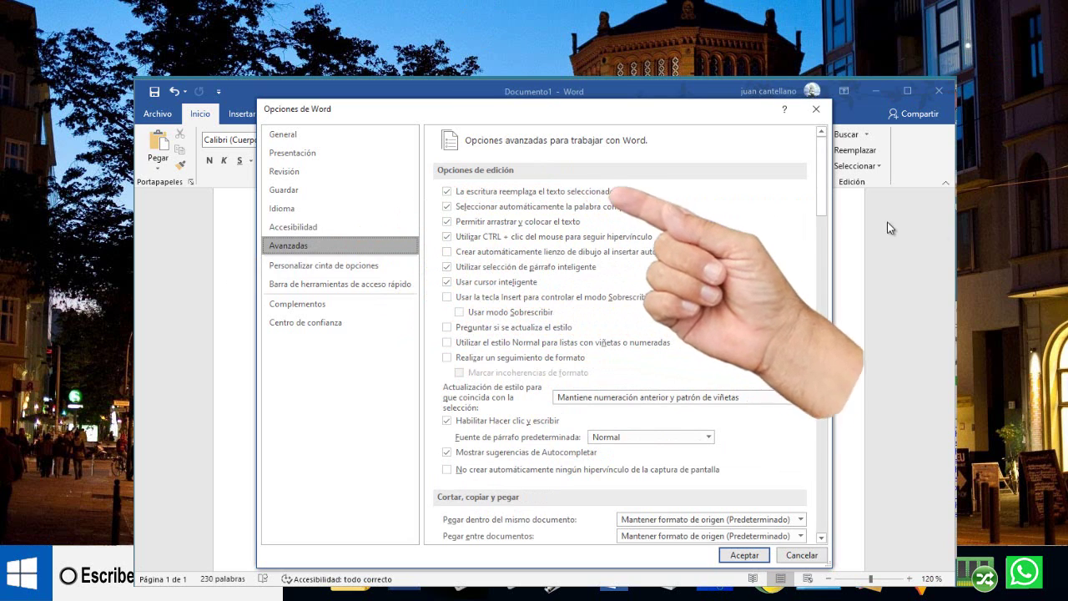
pyautogui.scroll(-1, 826, 222)
pyautogui.moveTo(824, 220); pyautogui.dragTo(824, 528)
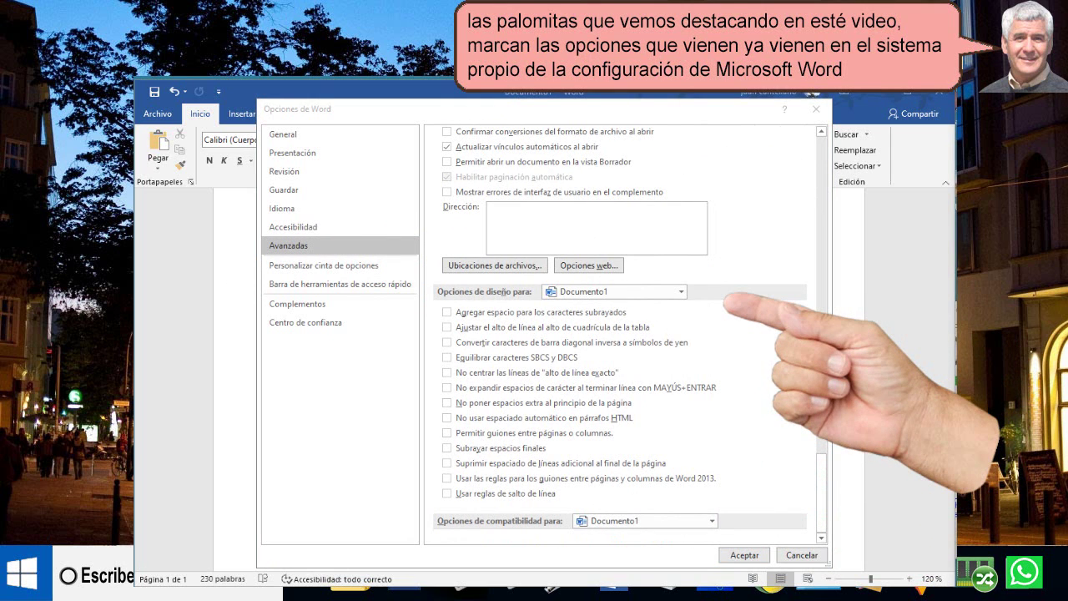
# Step: In Personalizar cinta de opciones, expand and collapse the Vista, Revisar and Referencias tab groups
pyautogui.click(323, 265)
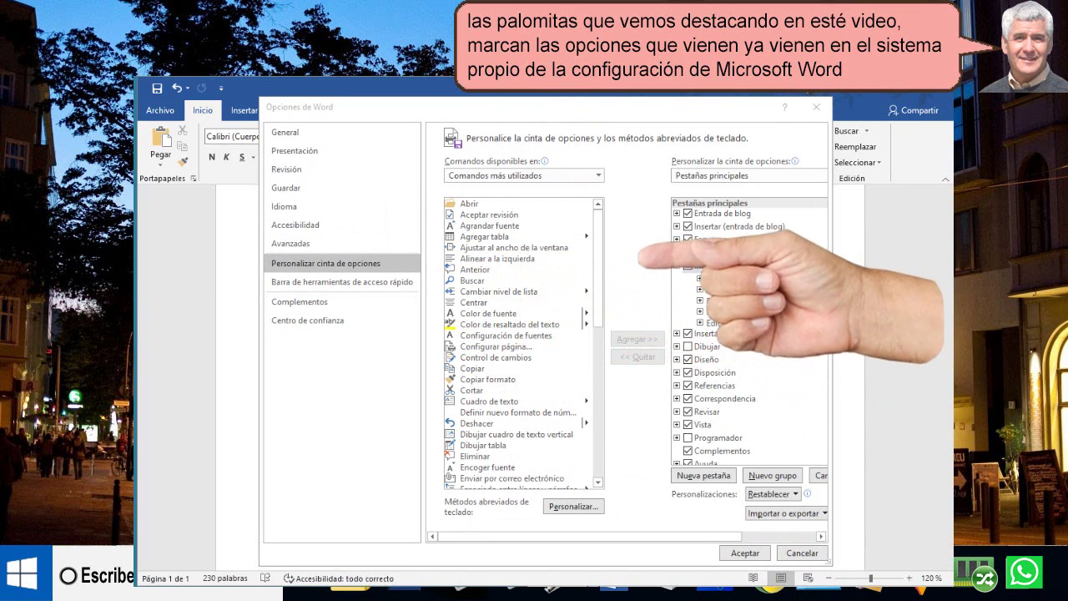
pyautogui.click(677, 265)
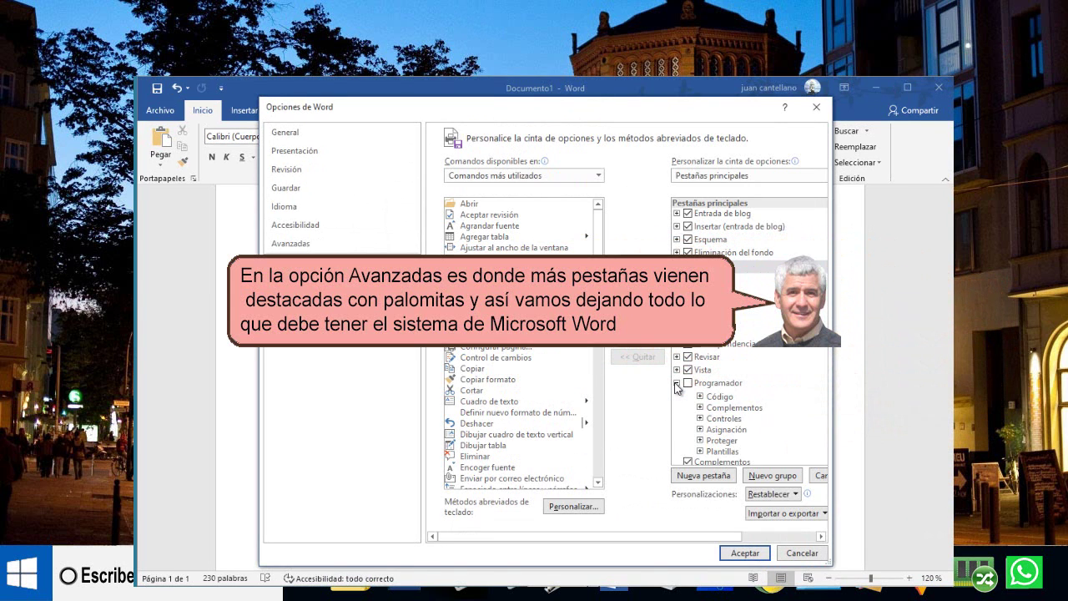
pyautogui.click(676, 369)
pyautogui.click(676, 368)
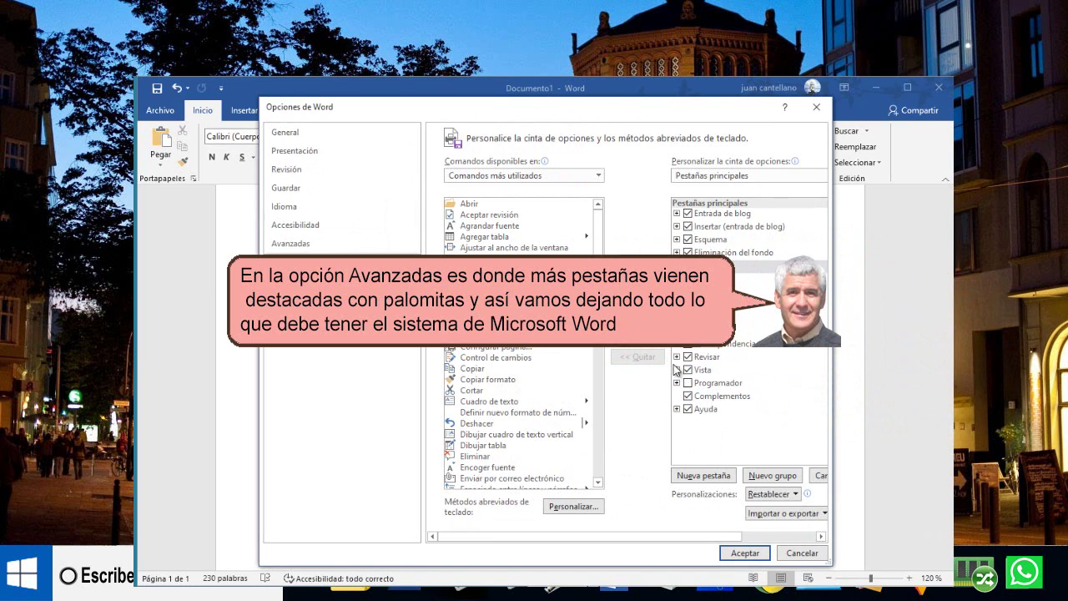
pyautogui.click(676, 356)
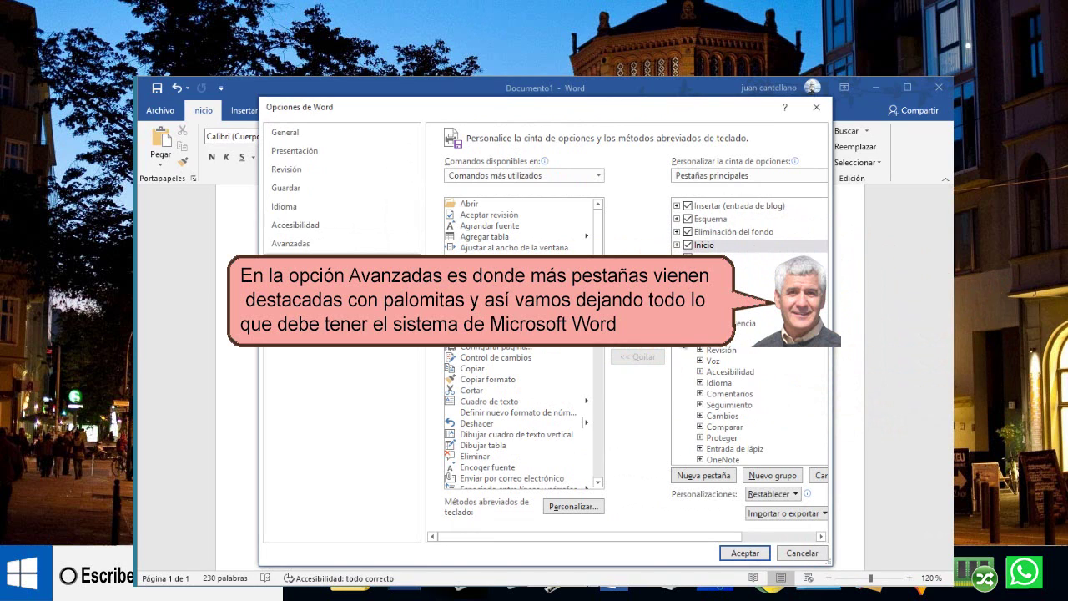
pyautogui.click(676, 339)
pyautogui.click(676, 330)
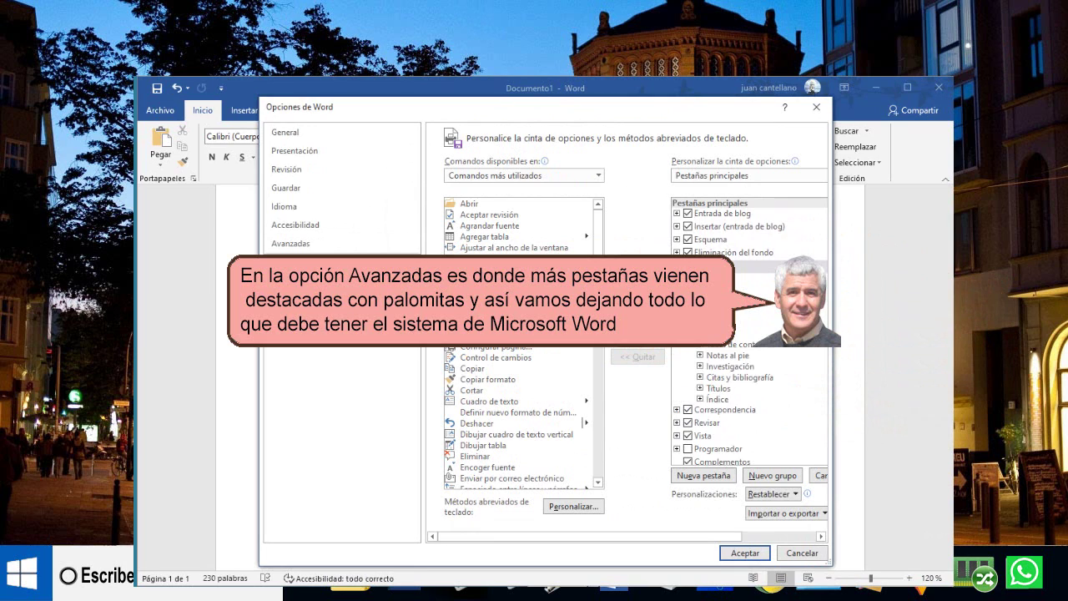
pyautogui.click(676, 330)
pyautogui.click(676, 332)
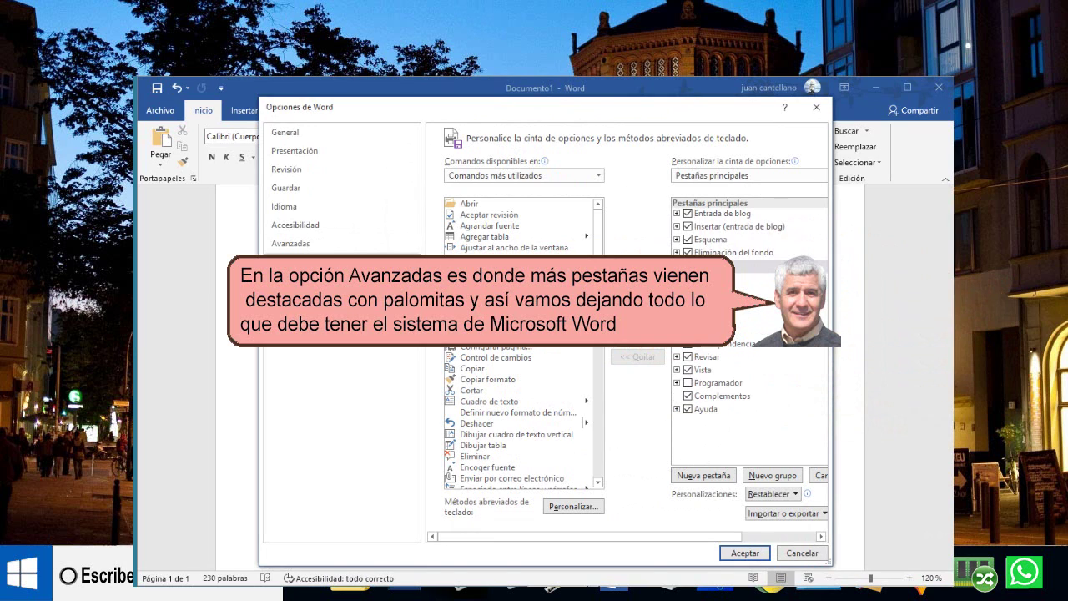
pyautogui.click(676, 306)
# Step: Expand and collapse the Insertar, Inicio and Eliminación del fondo tab groups
pyautogui.click(676, 278)
pyautogui.click(676, 278)
pyautogui.click(676, 278)
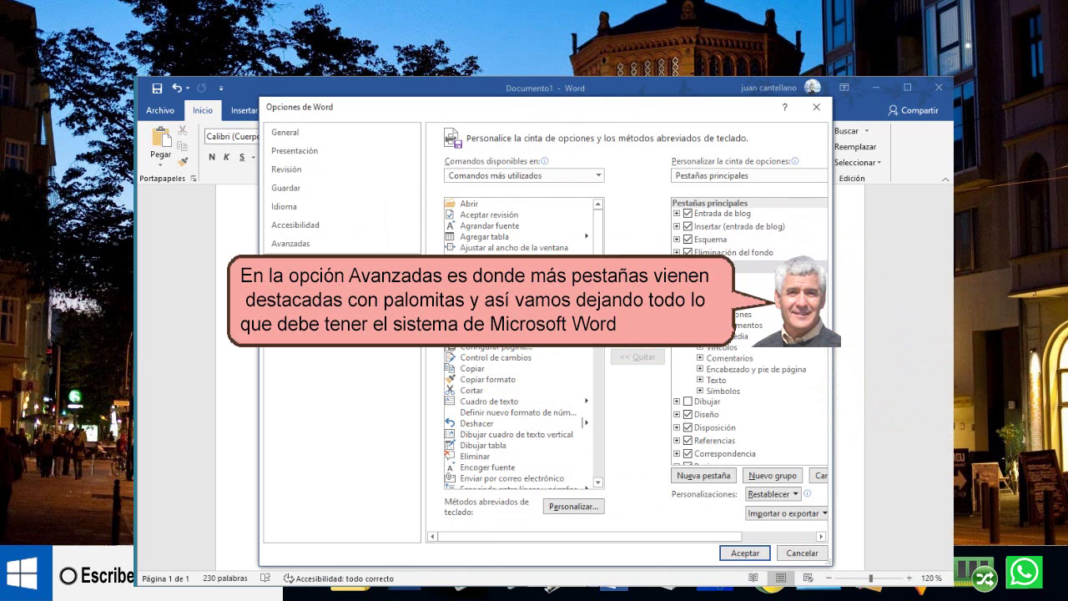
pyautogui.click(676, 277)
pyautogui.click(676, 265)
pyautogui.click(677, 266)
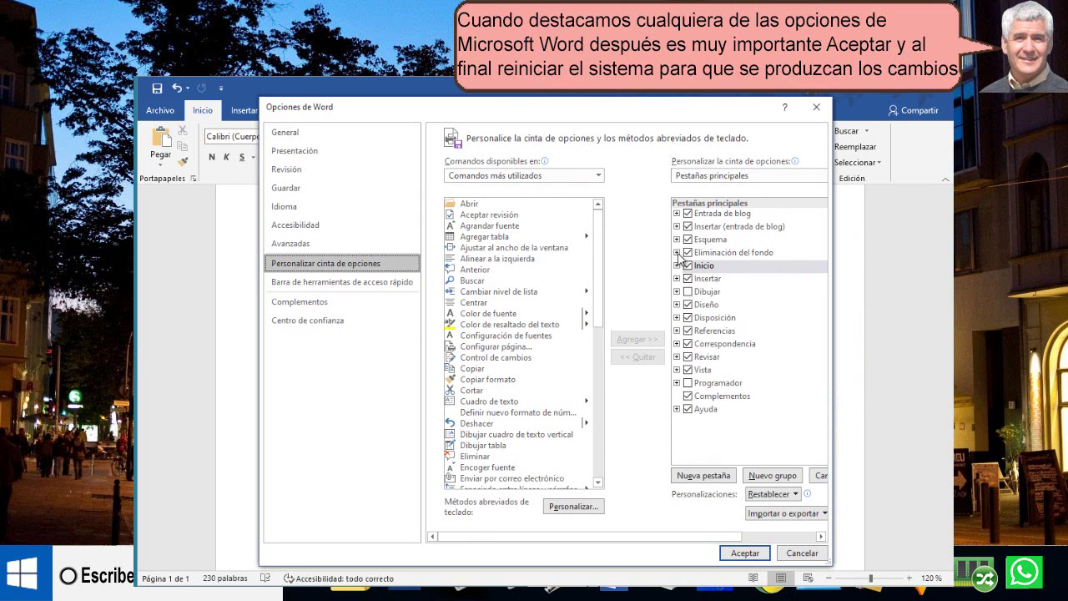
pyautogui.click(677, 252)
pyautogui.click(677, 252)
# Step: Expand and collapse the Esquema, Insertar (entrada de blog) and Entrada de blog tab groups
pyautogui.click(677, 239)
pyautogui.click(677, 239)
pyautogui.click(676, 226)
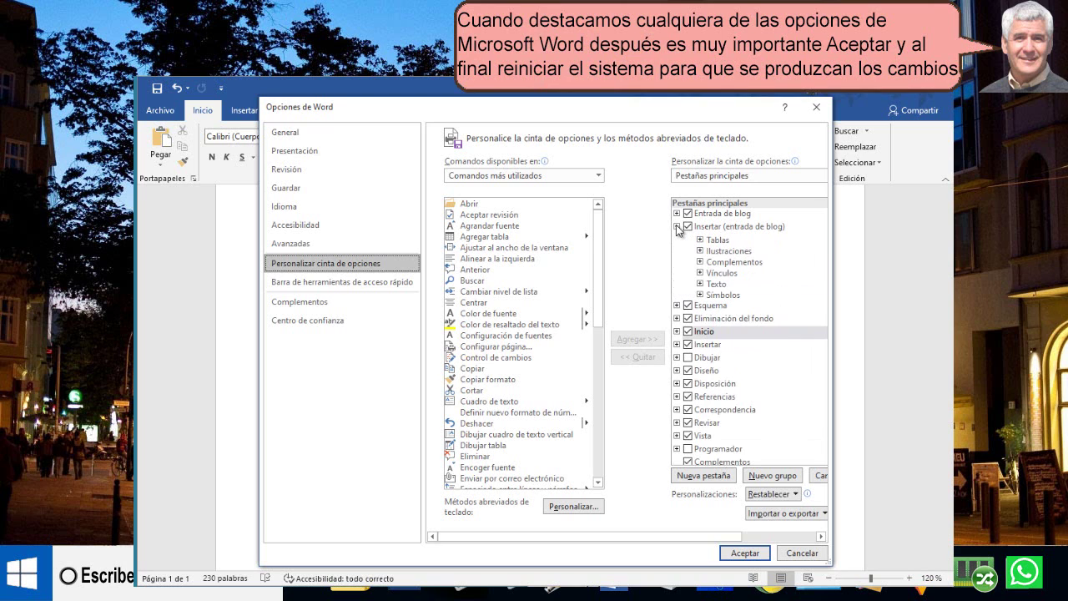
pyautogui.click(677, 227)
pyautogui.click(676, 213)
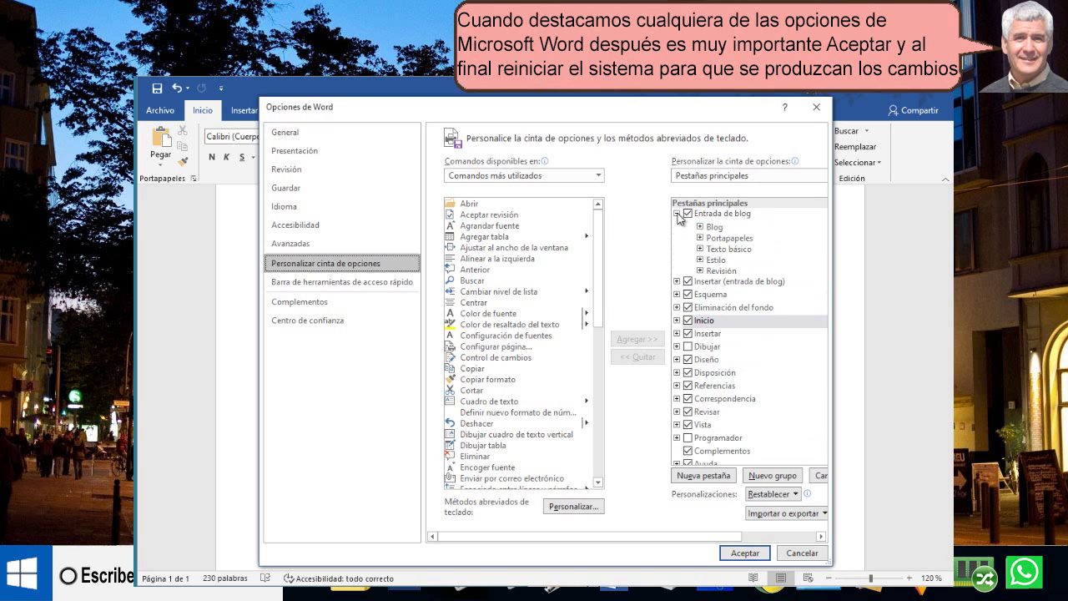
pyautogui.click(677, 214)
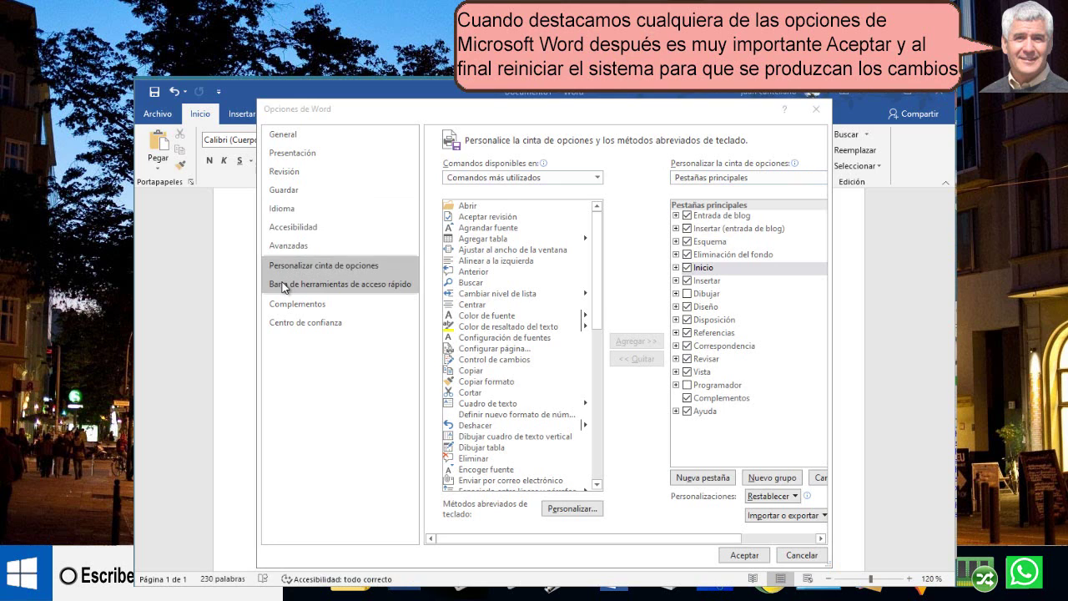
# Step: Show the quick access toolbar page listing Guardar, Deshacer and Rehacer
pyautogui.click(284, 285)
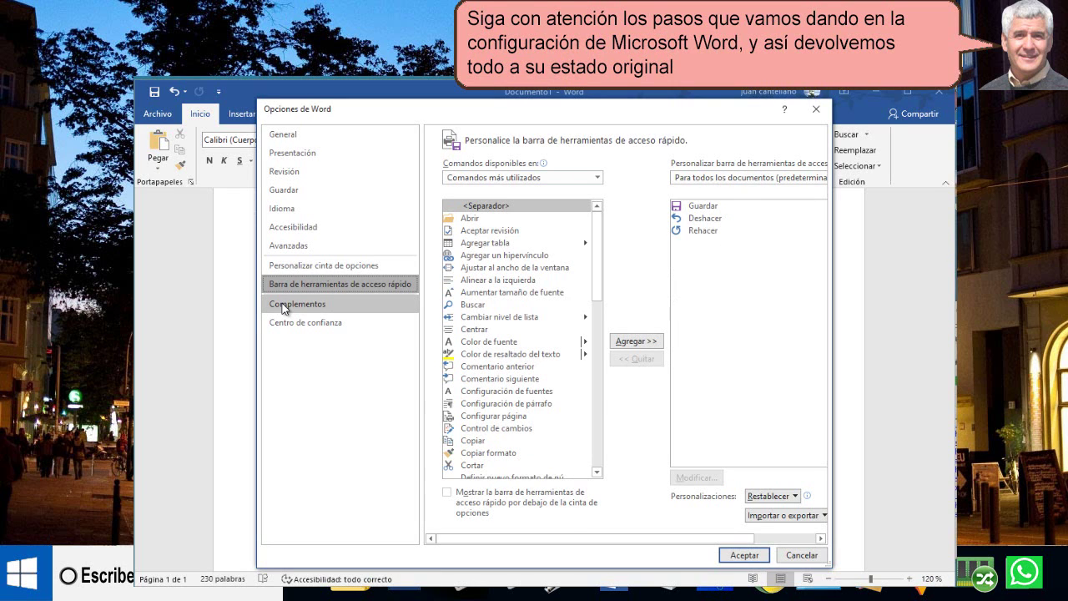
# Step: Review the Complementos add-ins list, then the Centro de confianza page
pyautogui.click(284, 309)
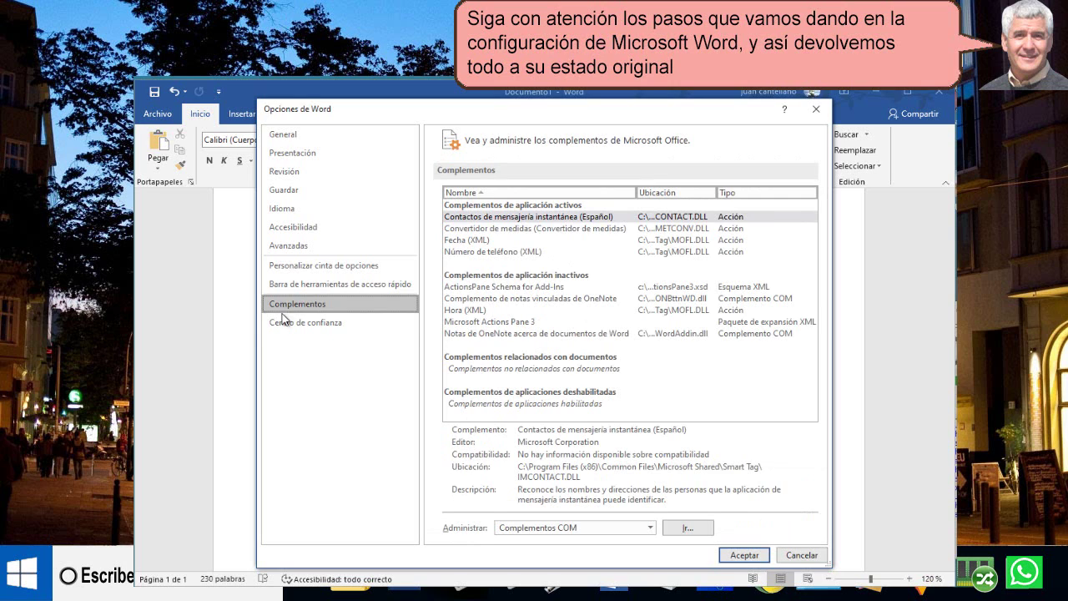
pyautogui.click(285, 322)
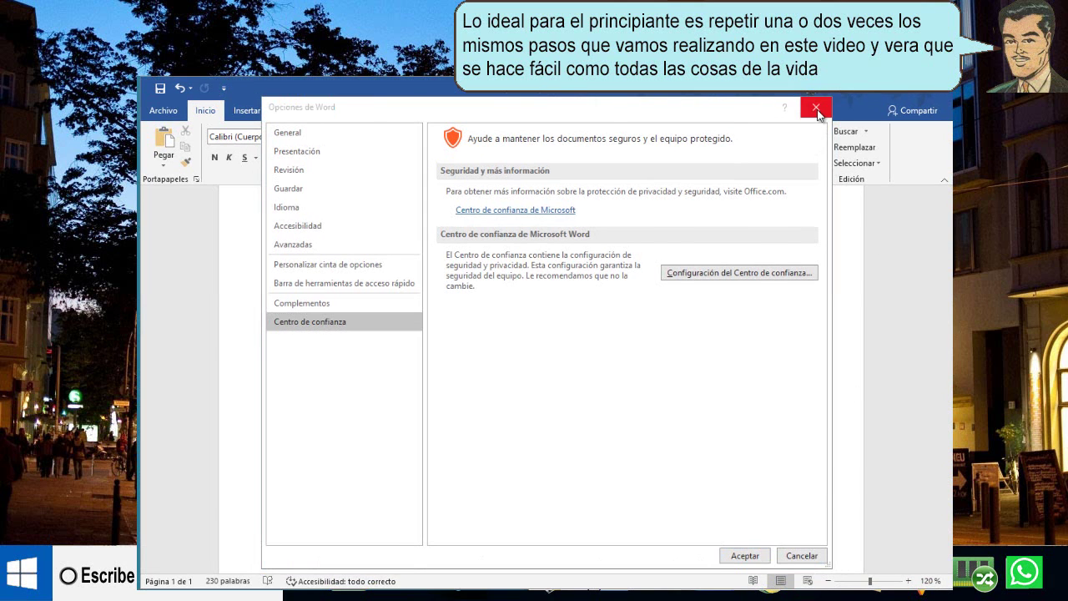
# Step: Close Opciones de Word to return to the Eloísa and Diógenes document
pyautogui.click(815, 108)
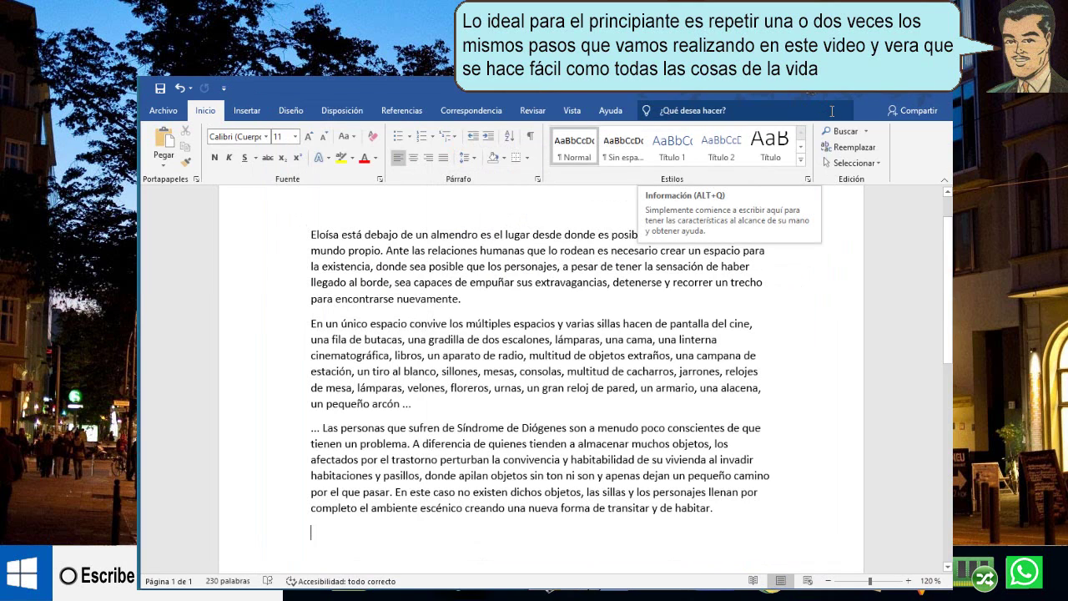